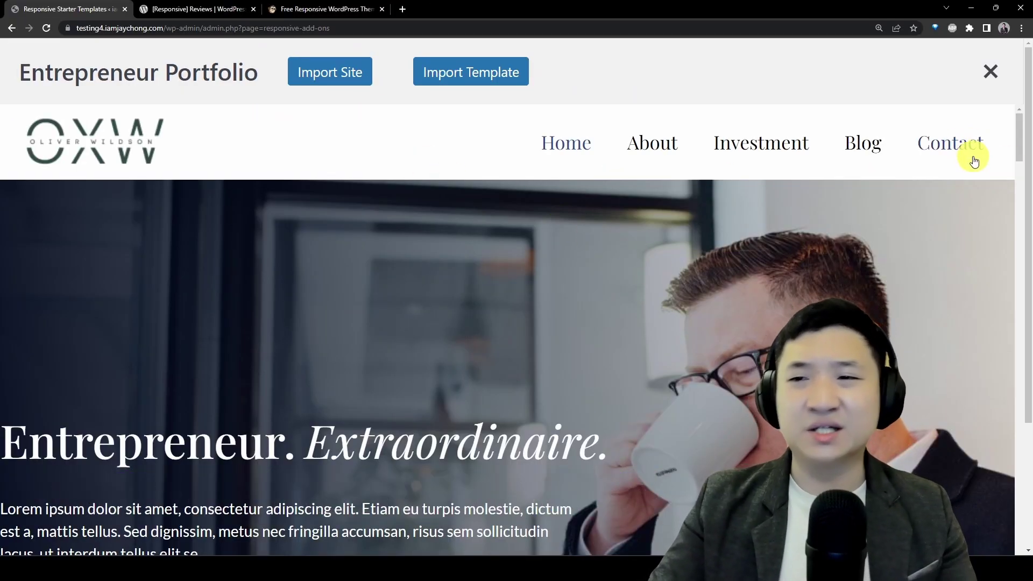
# - Preview the About page of the Entrepreneur Portfolio starter template and look over its sections
pyautogui.moveTo(1019, 144); pyautogui.dragTo(976, 85)
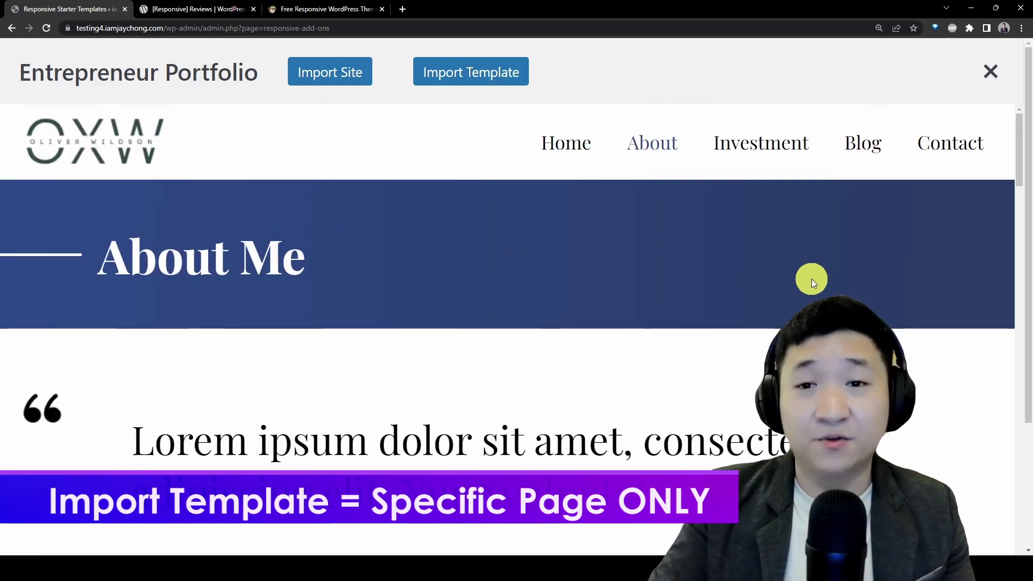
pyautogui.scroll(-10, 733, 346)
pyautogui.scroll(-15, 743, 338)
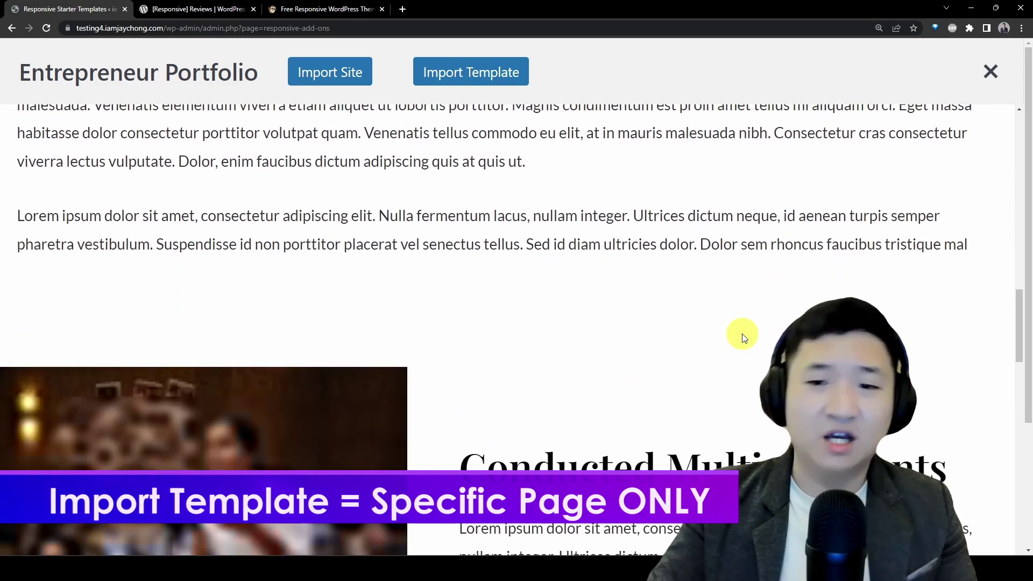
pyautogui.scroll(10, 740, 338)
pyautogui.scroll(10, 740, 337)
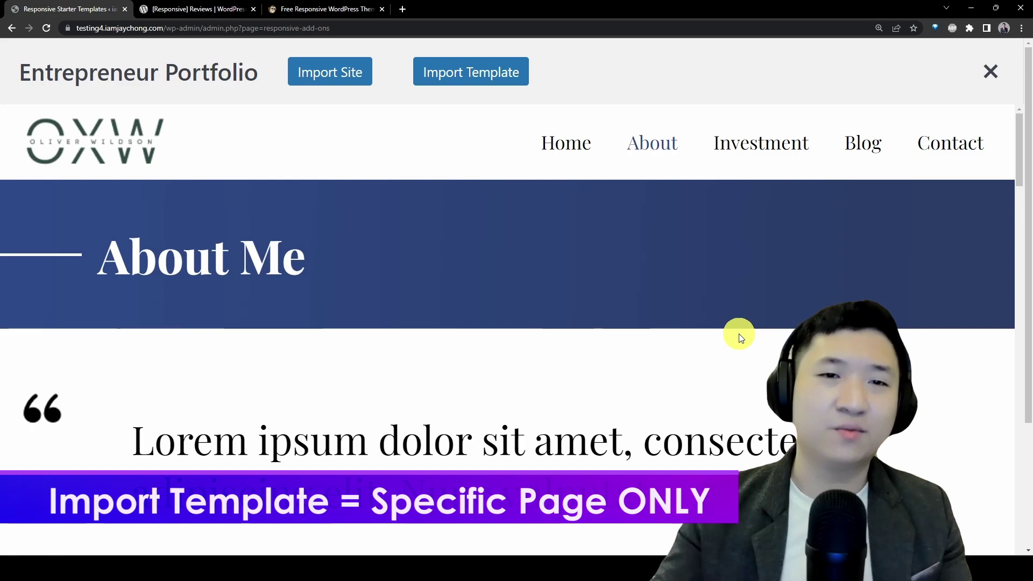
# - Look at the individual page templates offered for Entrepreneur Portfolio and return to the starter template library
pyautogui.click(427, 78)
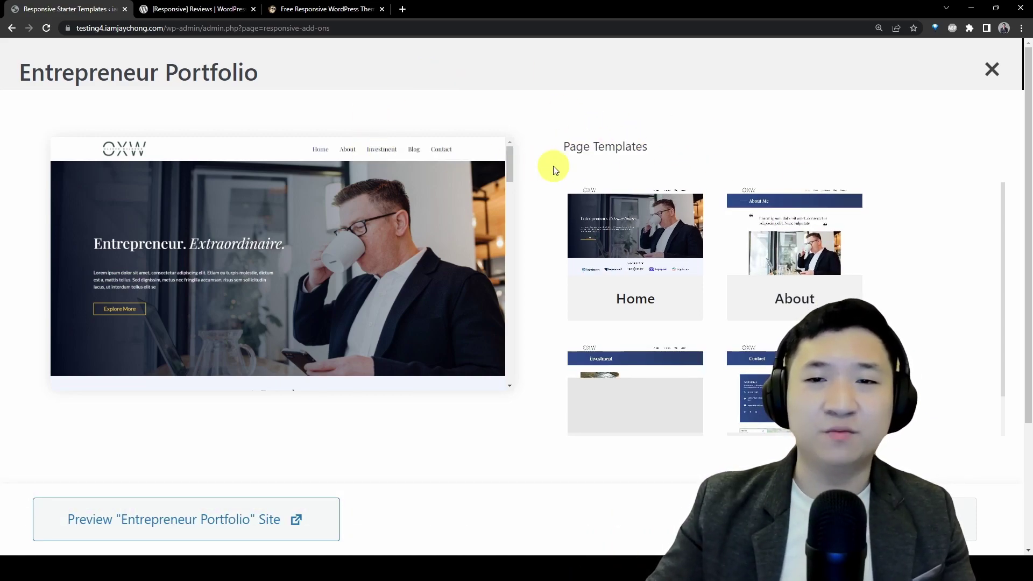
pyautogui.moveTo(569, 147); pyautogui.dragTo(693, 148)
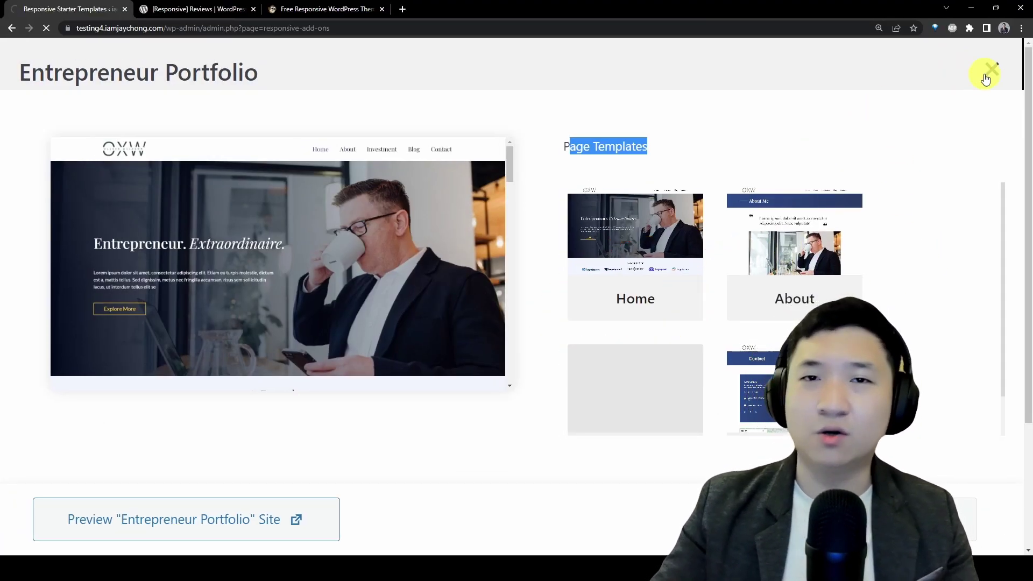
pyautogui.click(989, 74)
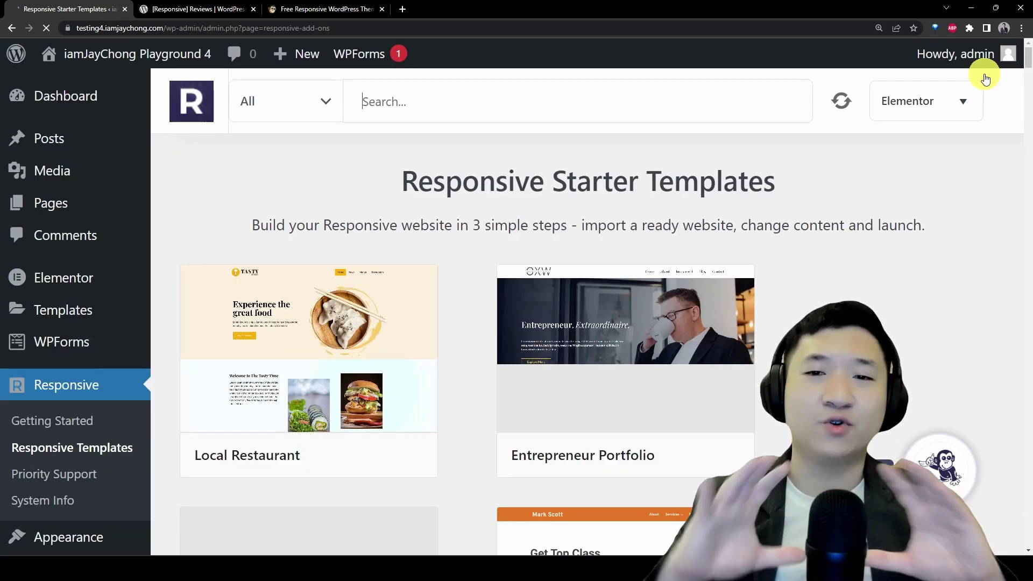
# - Reopen the Entrepreneur Portfolio template and bring up its full-site import options
pyautogui.click(856, 275)
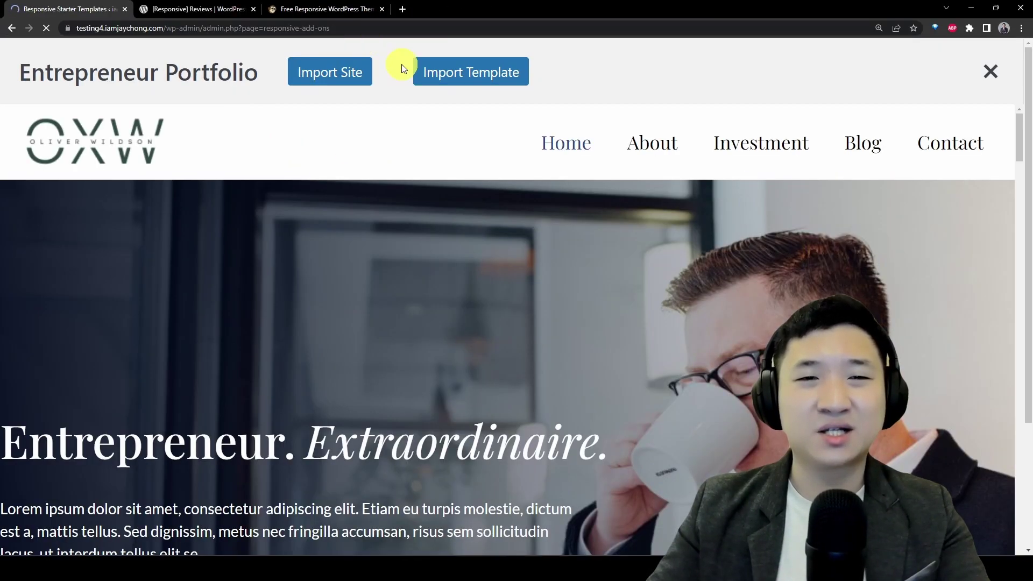
pyautogui.click(323, 66)
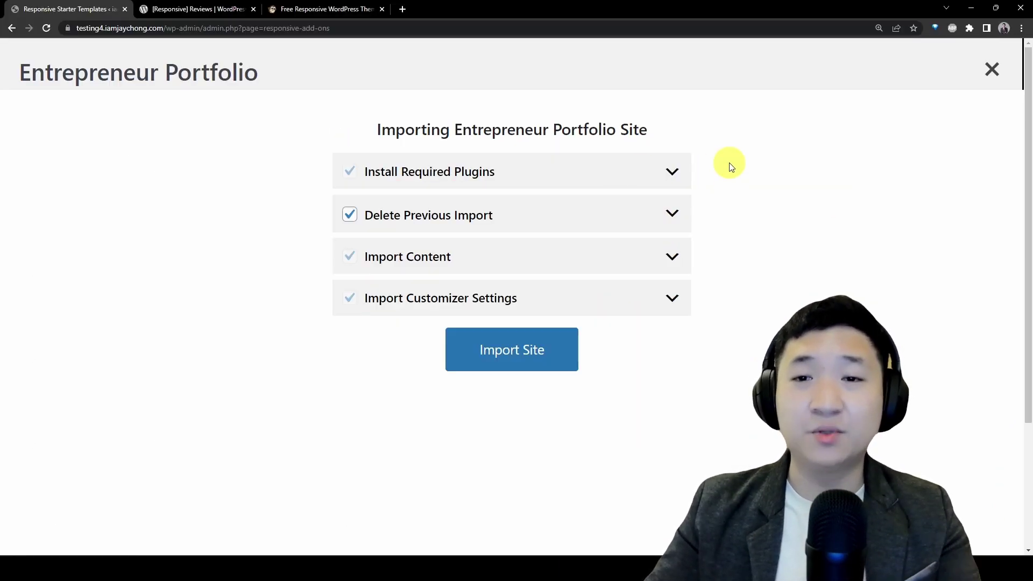
# - Examine the details of required plugins, previous import deletion, content import and customizer settings, and collapse them again
pyautogui.click(673, 171)
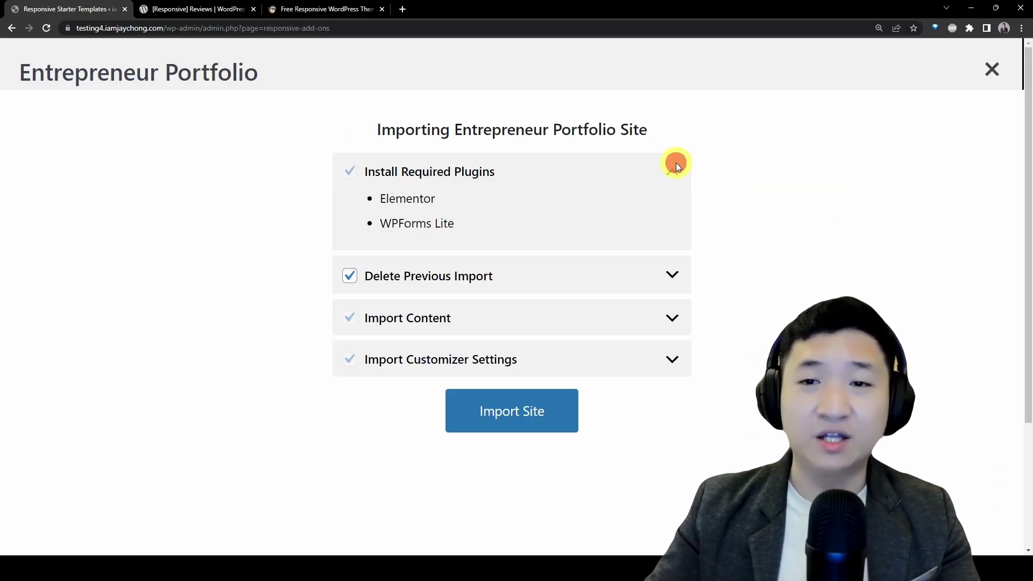
pyautogui.click(673, 275)
pyautogui.click(672, 378)
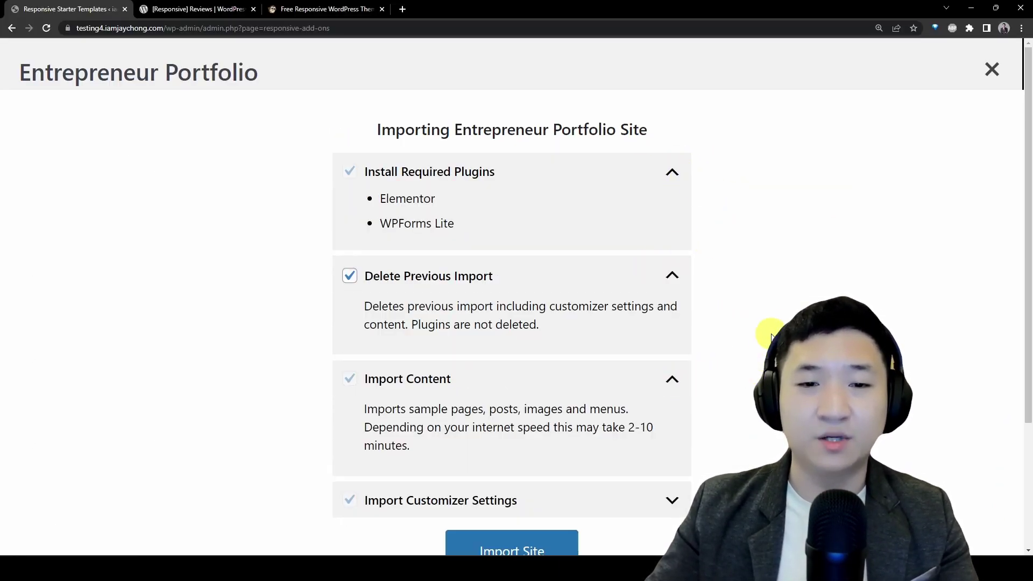
pyautogui.click(682, 500)
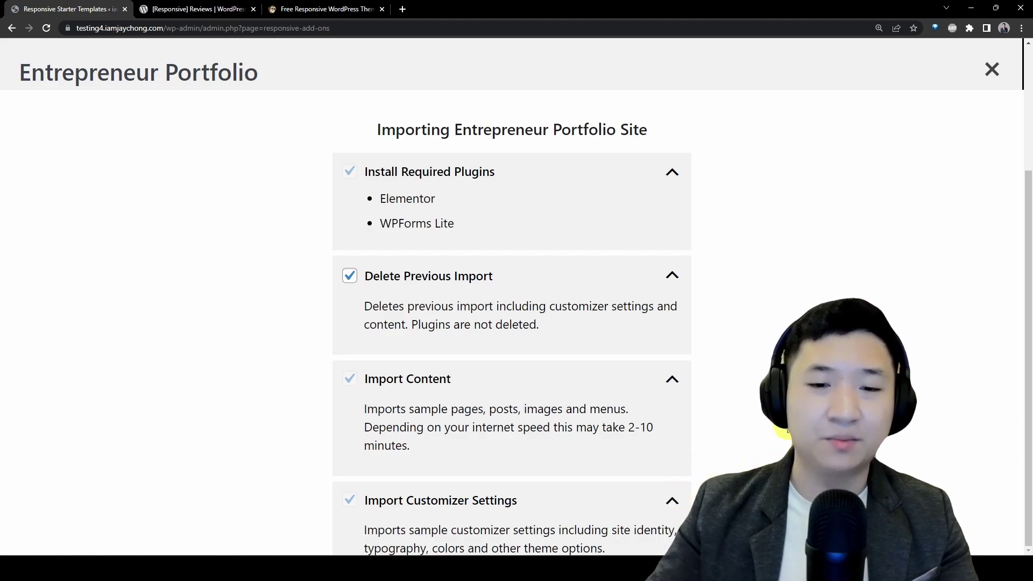
pyautogui.scroll(3, 511, 323)
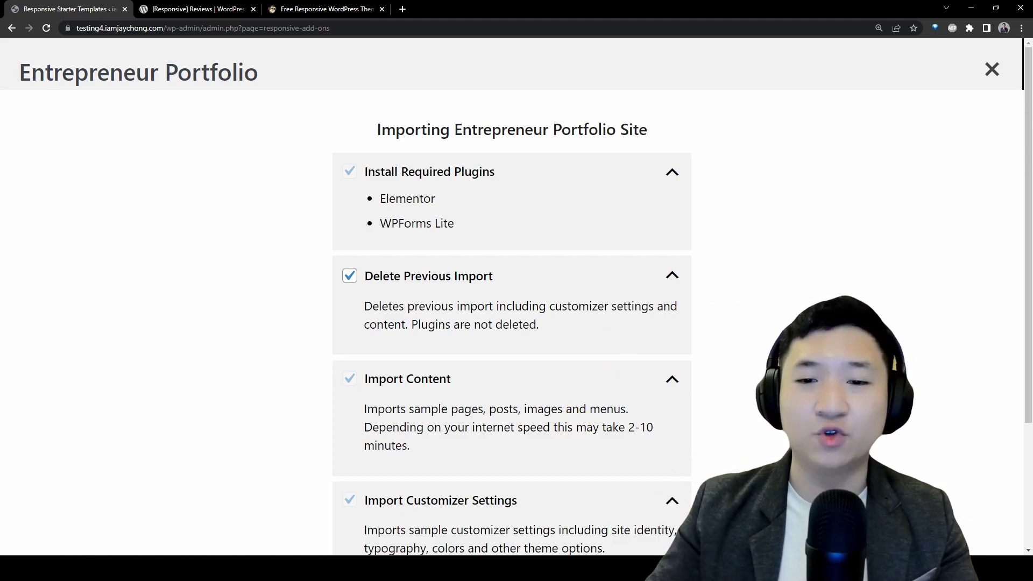
pyautogui.scroll(-4, 511, 323)
pyautogui.click(676, 383)
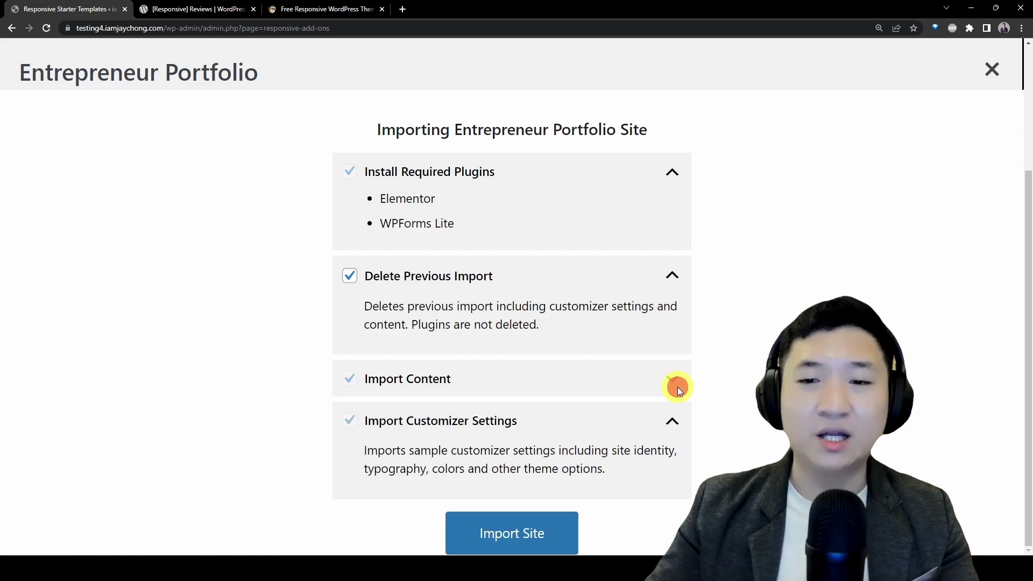
pyautogui.click(672, 279)
pyautogui.click(673, 172)
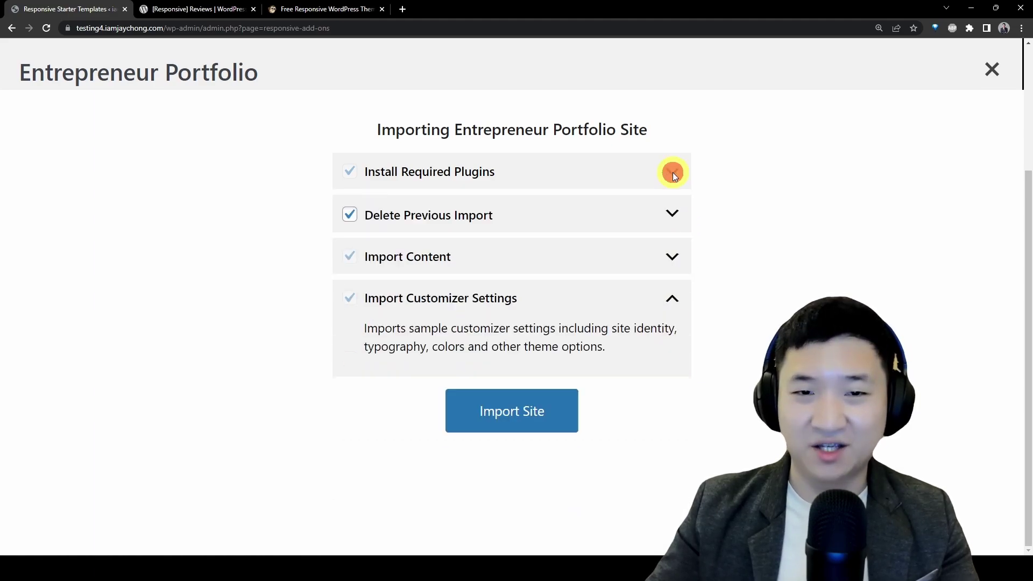
pyautogui.click(673, 293)
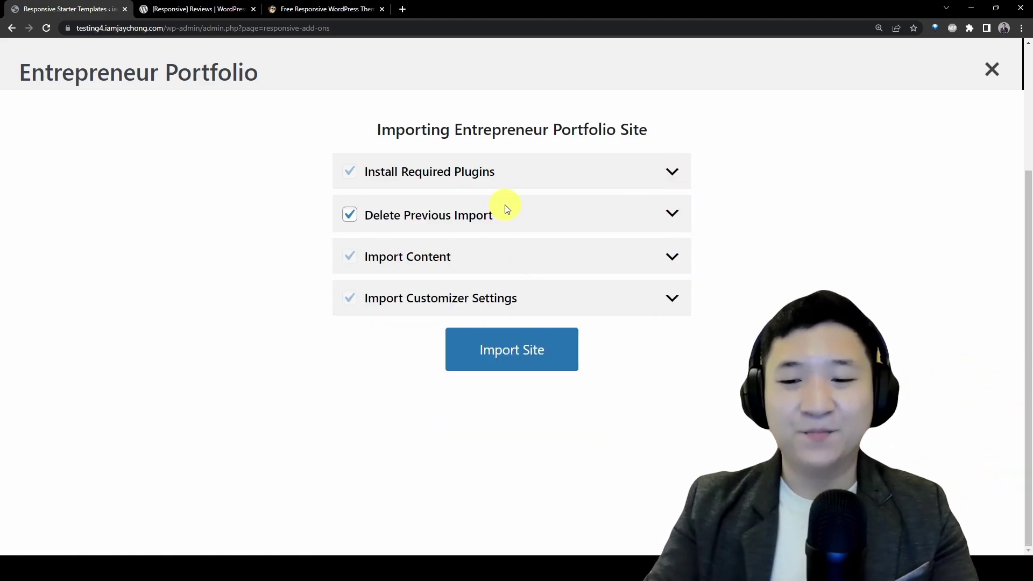
# - Import the complete Entrepreneur Portfolio site with Delete Previous Import enabled, and launch the imported site
pyautogui.hotkey('ctrl', '+')
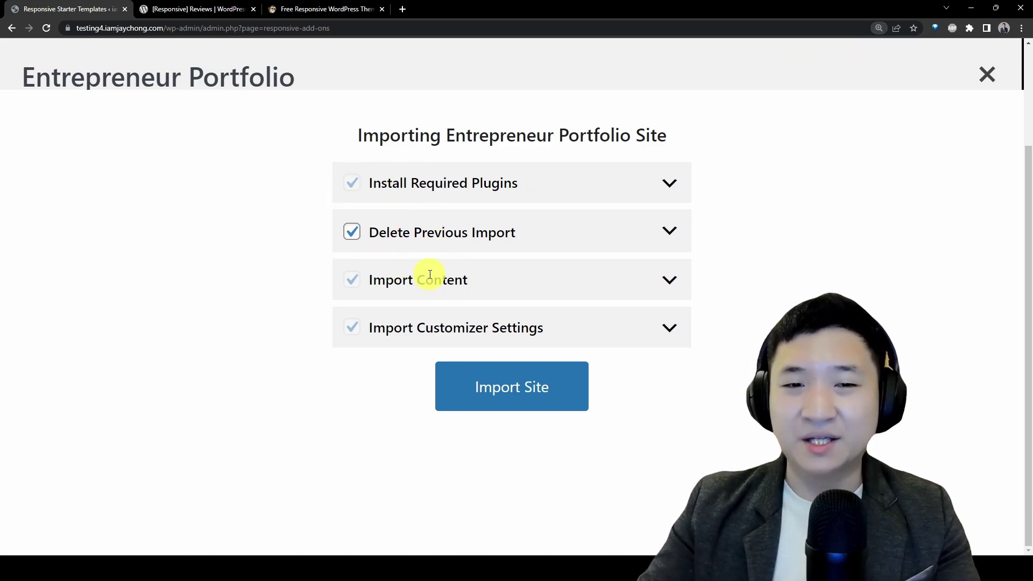
pyautogui.click(545, 382)
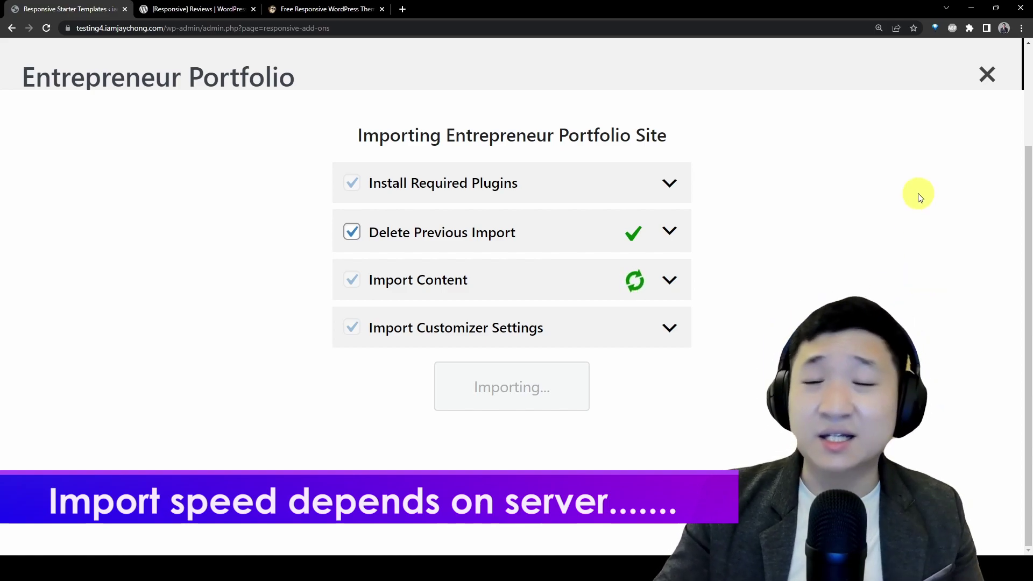
pyautogui.moveTo(394, 279); pyautogui.dragTo(724, 289)
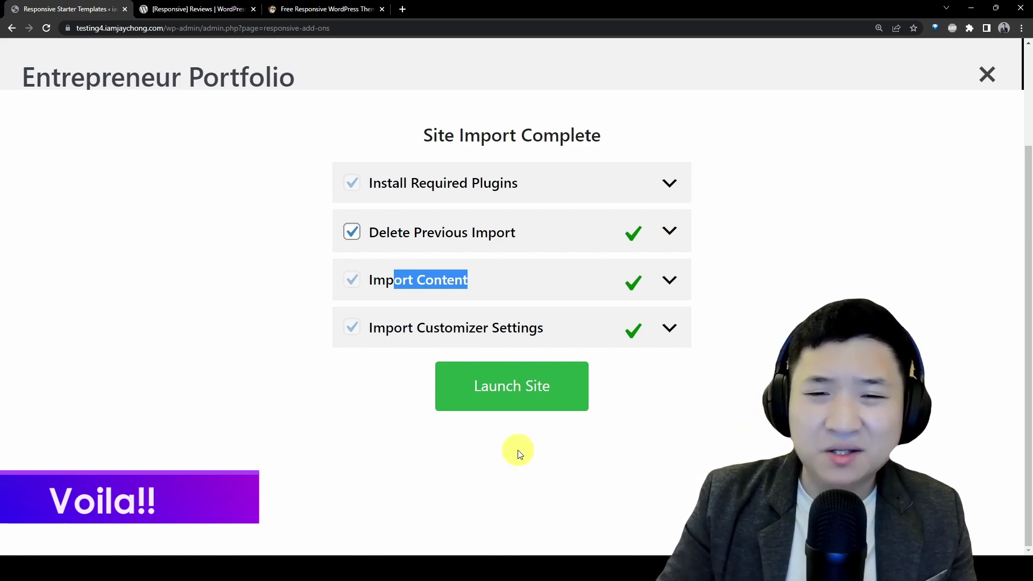
pyautogui.click(531, 386)
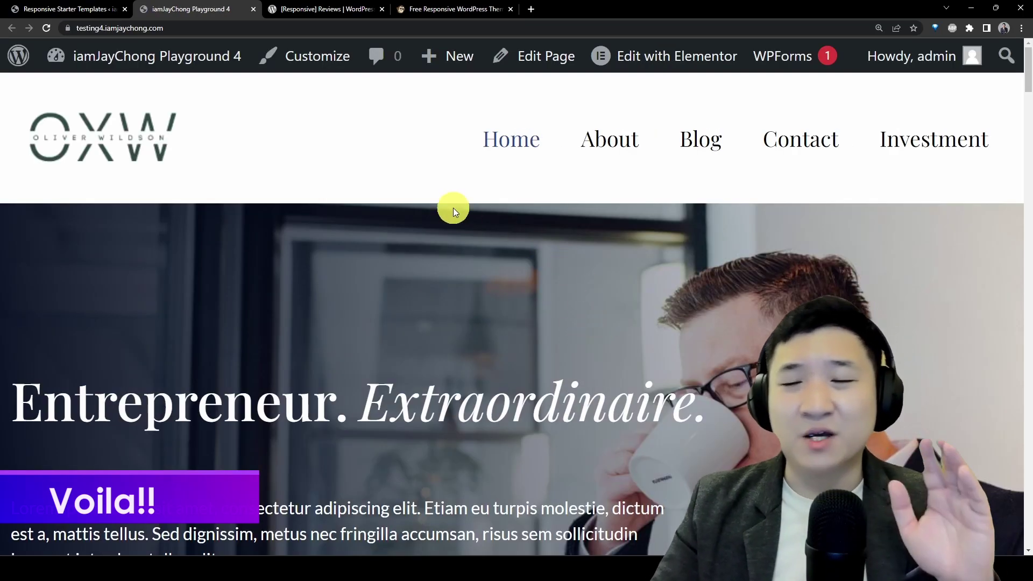
# - Copy the imported site's address and open testing4.iamjaychong.com in a new incognito window
pyautogui.hotkey('ctrl', '0')
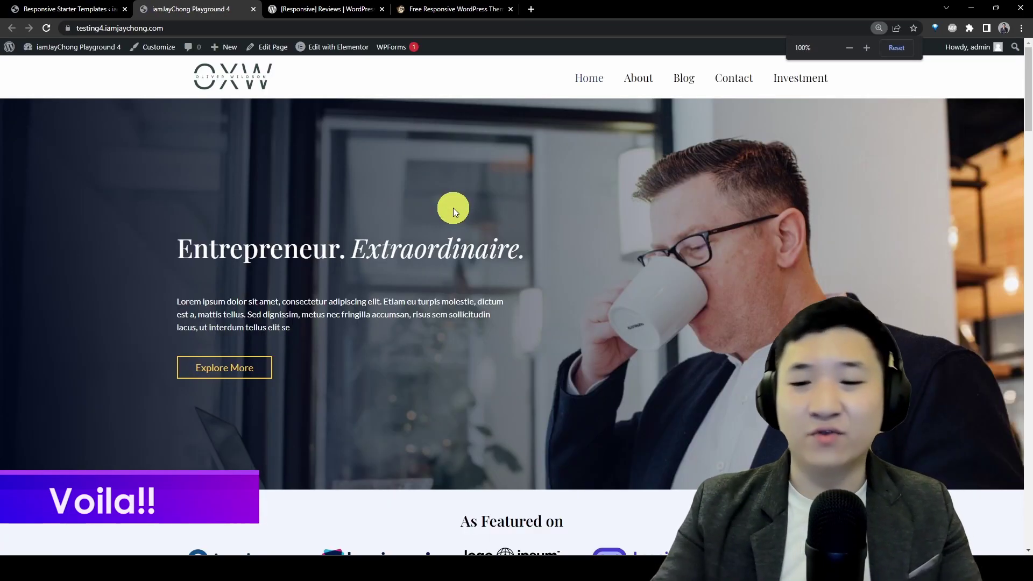
pyautogui.hotkey('ctrl', '+')
pyautogui.click(218, 33)
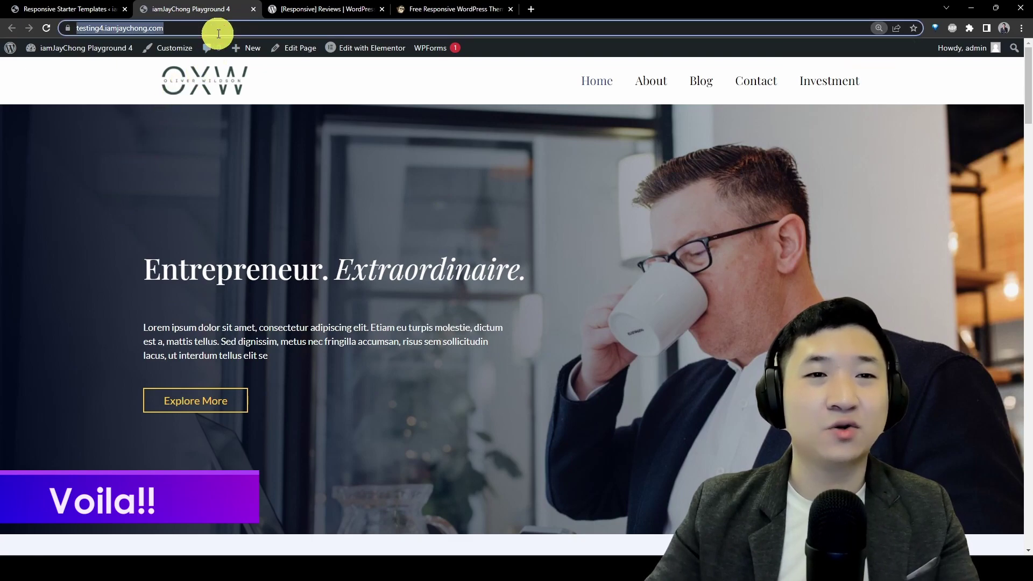
pyautogui.hotkey('ctrl', 'c')
pyautogui.hotkey('ctrl', 'shift', 'n')
pyautogui.hotkey('ctrl', 'v')
pyautogui.press('Return')
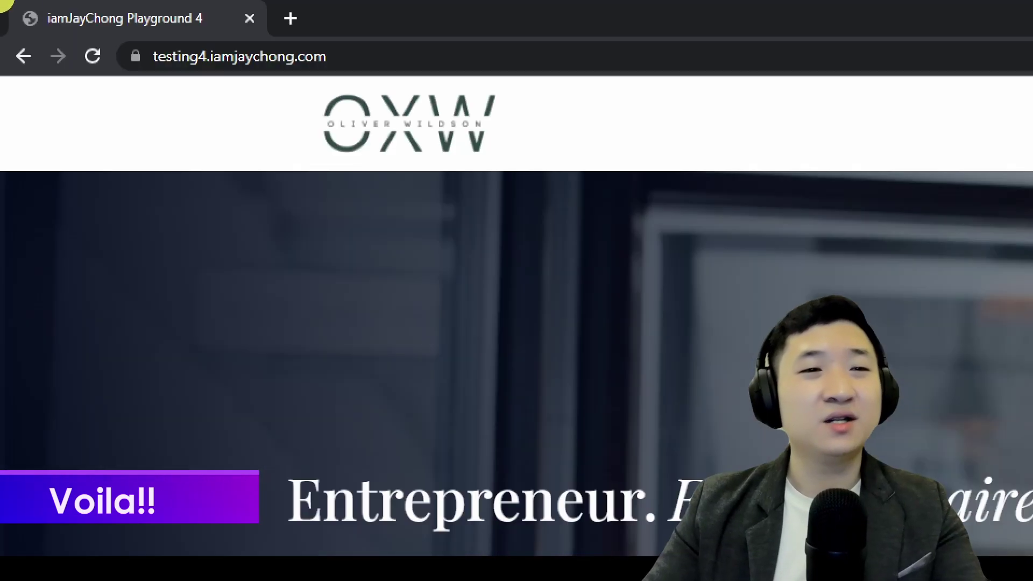
pyautogui.moveTo(627, 49)
pyautogui.mouseDown()
pyautogui.moveTo(311, 23)
pyautogui.moveTo(431, 3)
pyautogui.mouseUp()
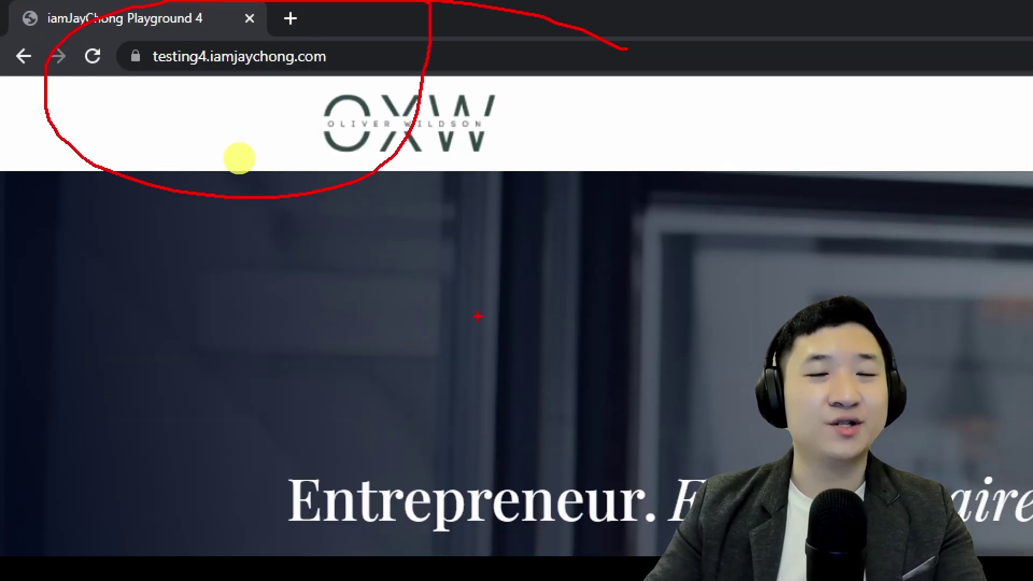
pyautogui.press('Escape')
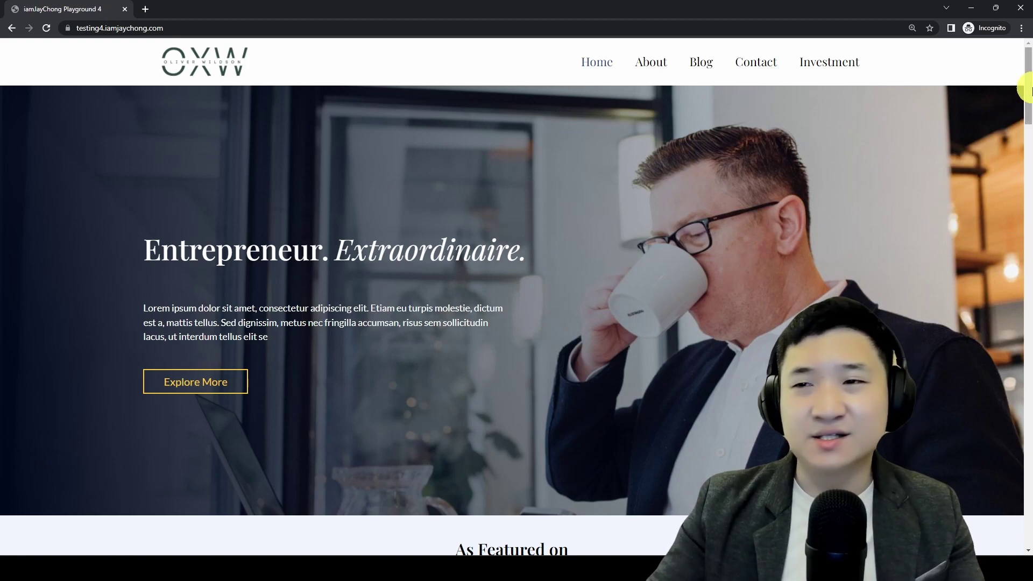
# - Look over the imported home page's sections as a visitor, from the featured logos to the service cards
pyautogui.moveTo(1027, 88); pyautogui.dragTo(1028, 157)
pyautogui.moveTo(437, 140); pyautogui.dragTo(731, 254)
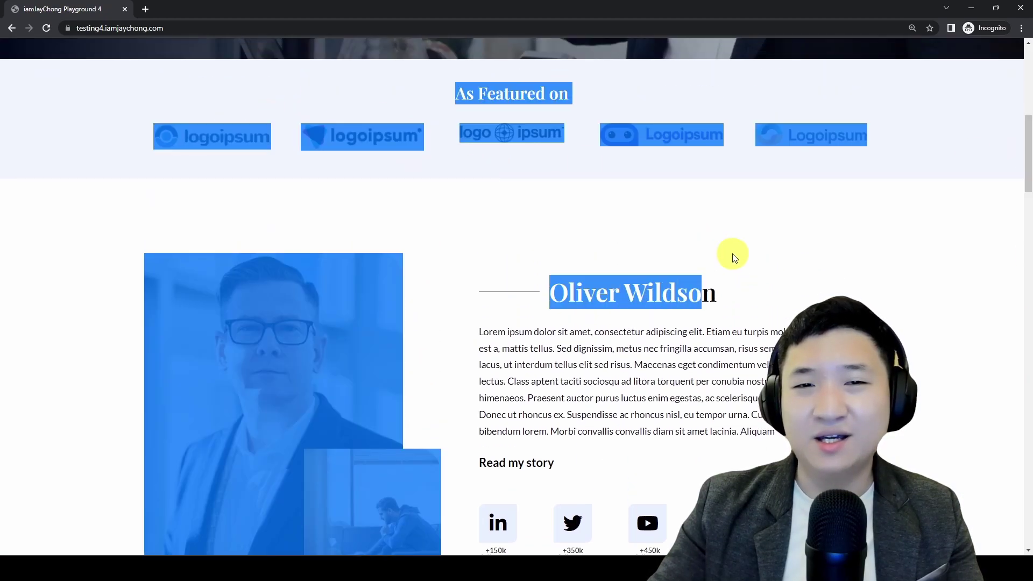
pyautogui.click(894, 283)
pyautogui.scroll(-8, 899, 276)
pyautogui.scroll(-15, 902, 279)
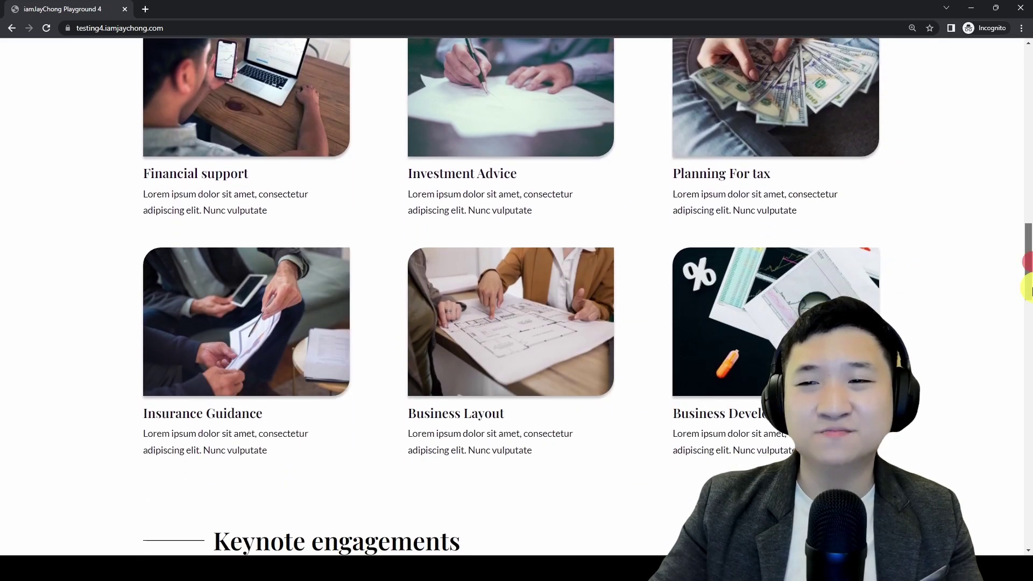
pyautogui.scroll(10, 884, 314)
pyautogui.scroll(15, 883, 315)
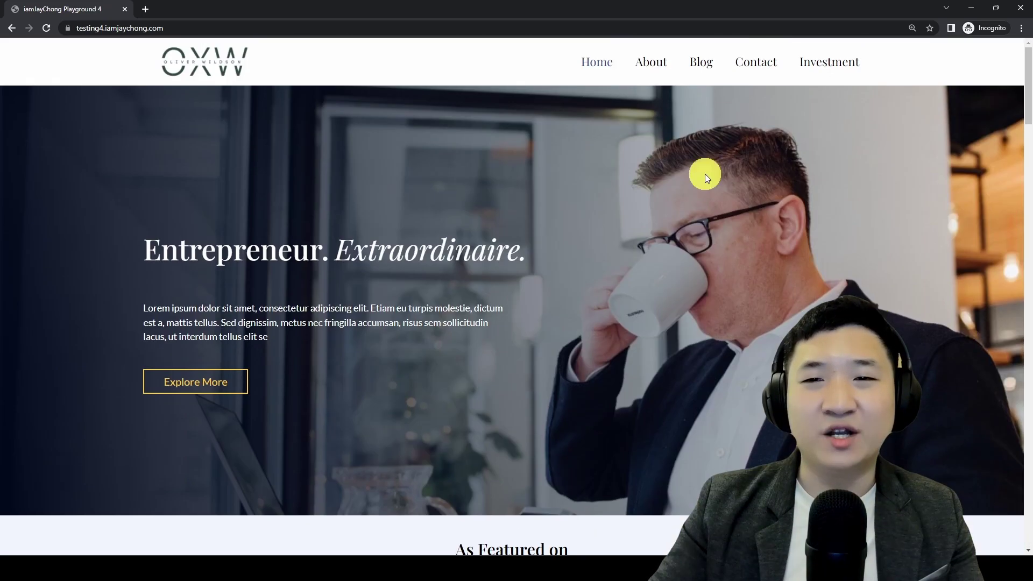
# - Browse the About, Investment and Blog pages of the imported site to check their content
pyautogui.click(666, 63)
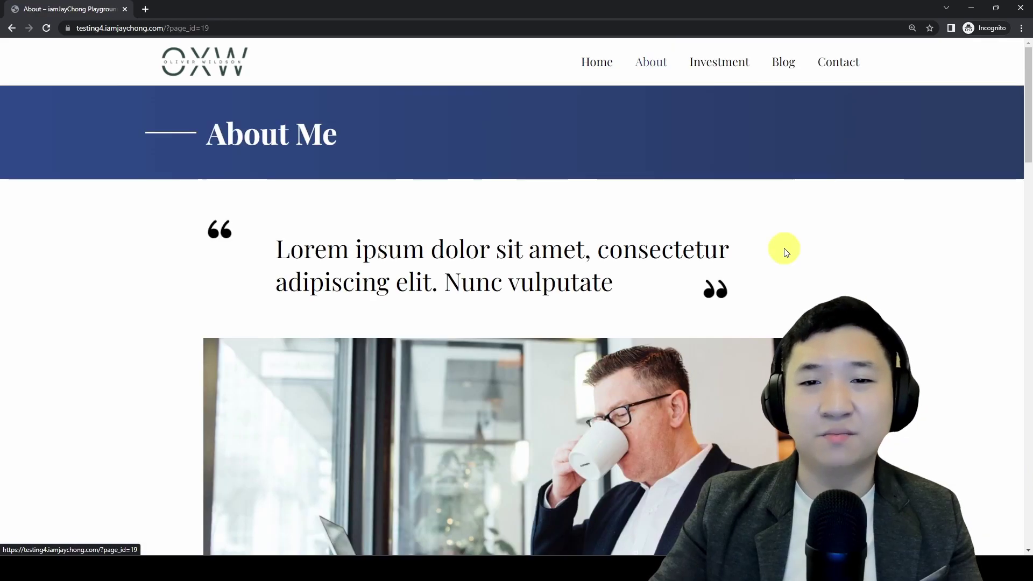
pyautogui.scroll(-10, 802, 252)
pyautogui.scroll(-8, 822, 257)
pyautogui.scroll(15, 724, 83)
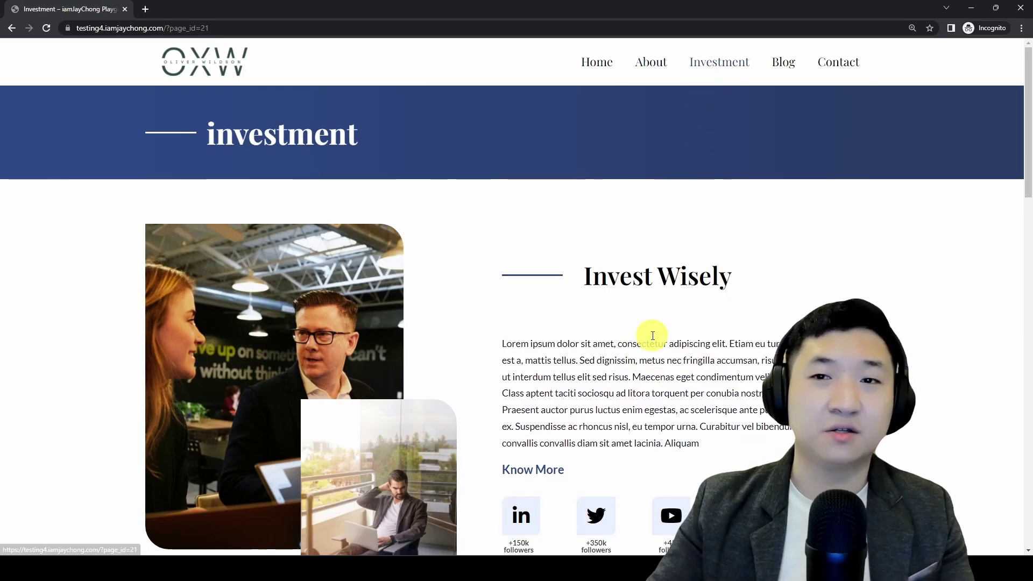
pyautogui.scroll(-10, 648, 317)
pyautogui.scroll(-5, 1002, 218)
pyautogui.scroll(15, 998, 147)
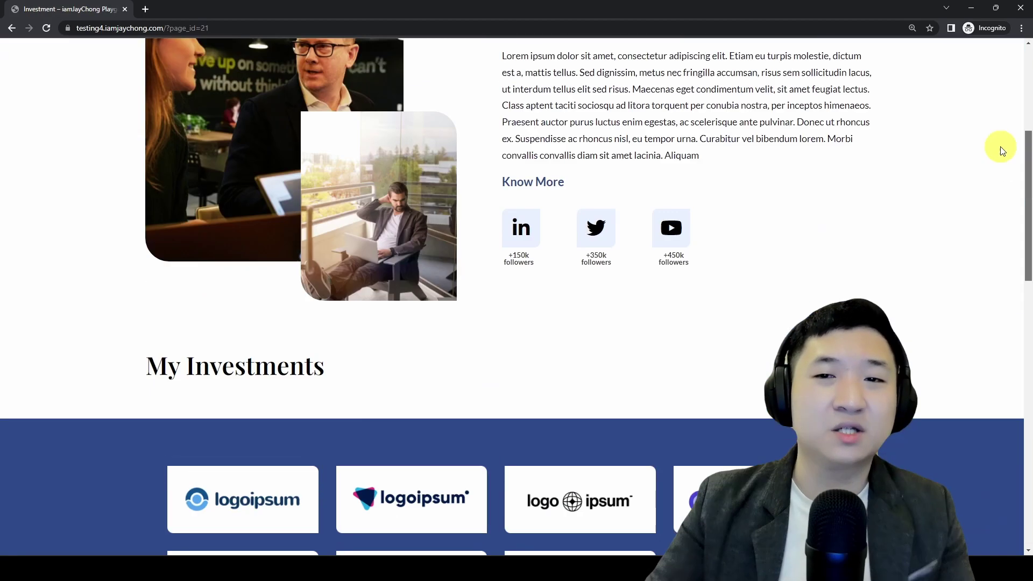
pyautogui.click(785, 61)
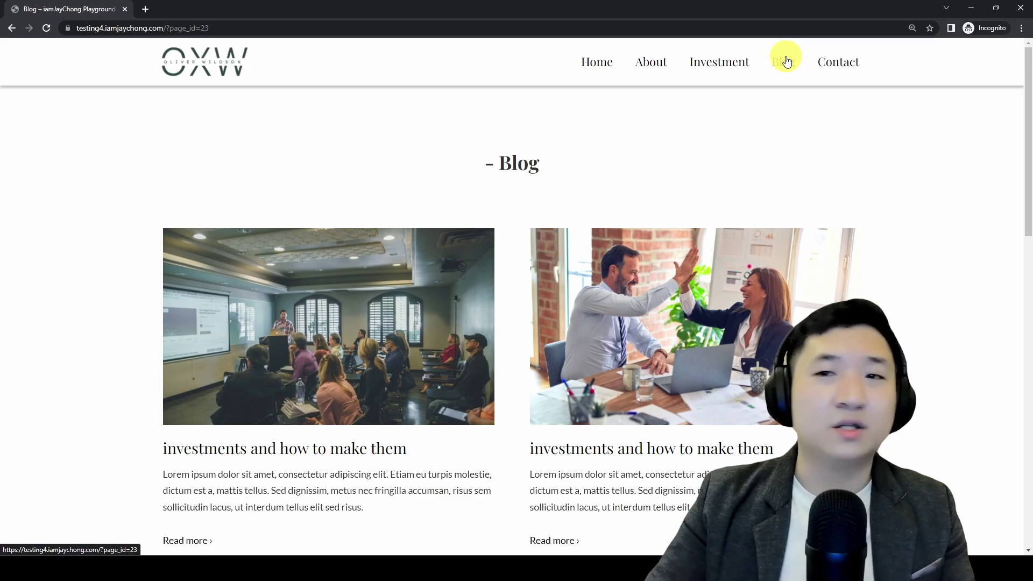
pyautogui.scroll(-7, 770, 198)
pyautogui.scroll(9, 538, 135)
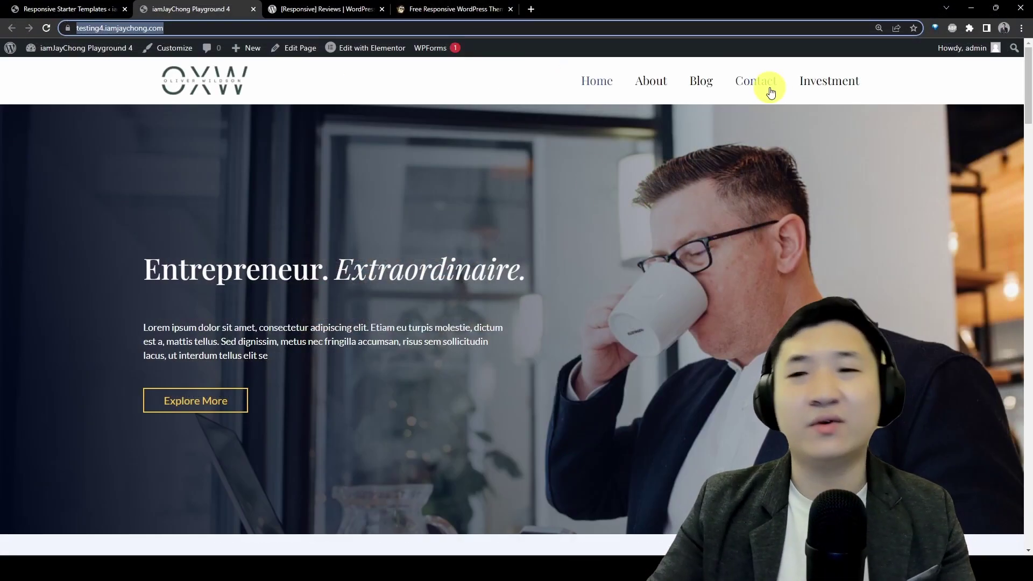
# - Return to the logged-in home page, set its zoom to 125% and reveal the Edit with Elementor options
pyautogui.click(787, 230)
pyautogui.scroll(-2, 1007, 162)
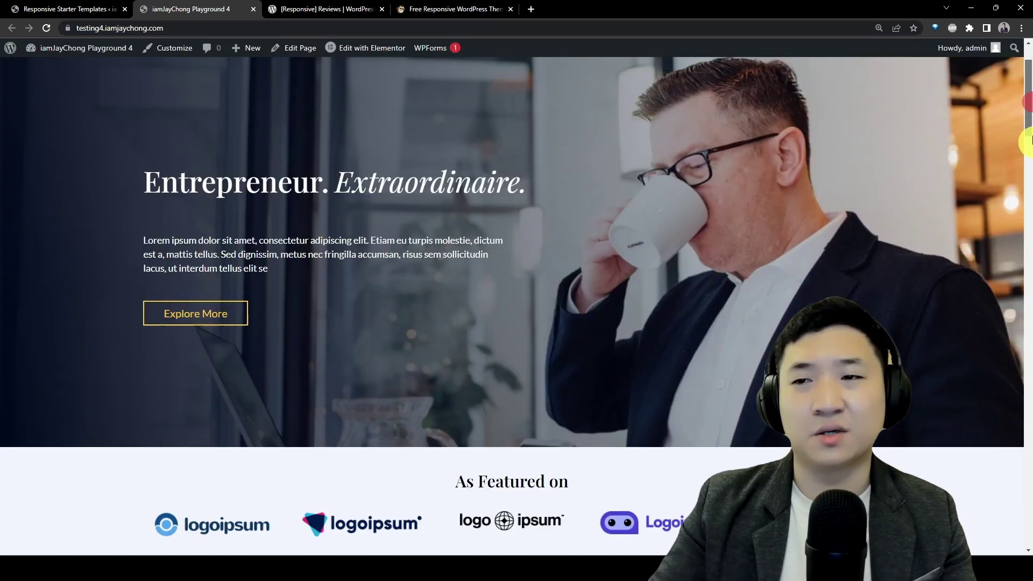
pyautogui.scroll(2, 498, 156)
pyautogui.hotkey('ctrl', '+')
pyautogui.hotkey('ctrl', '+')
pyautogui.hotkey('ctrl', '+')
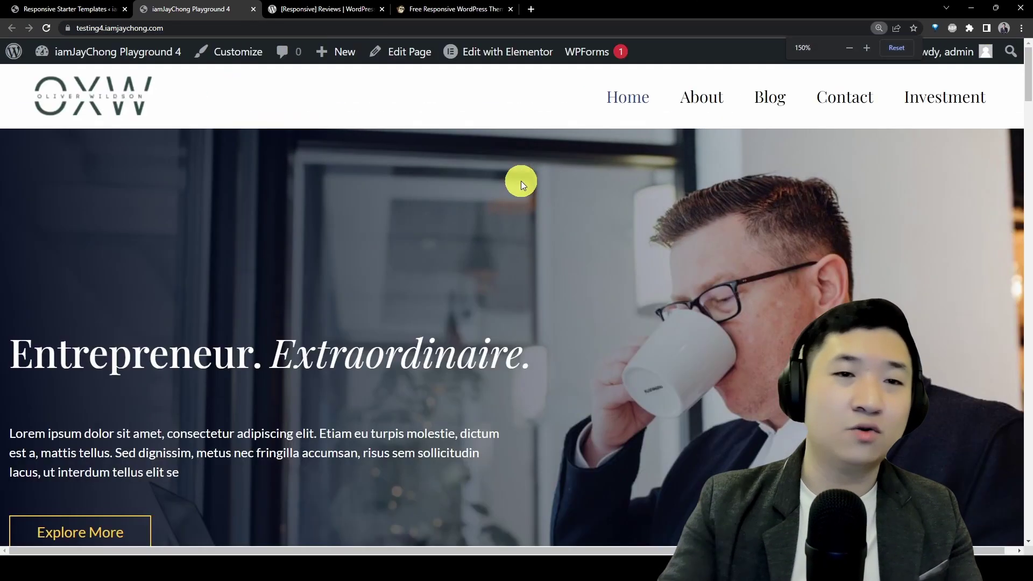
pyautogui.hotkey('ctrl', '-')
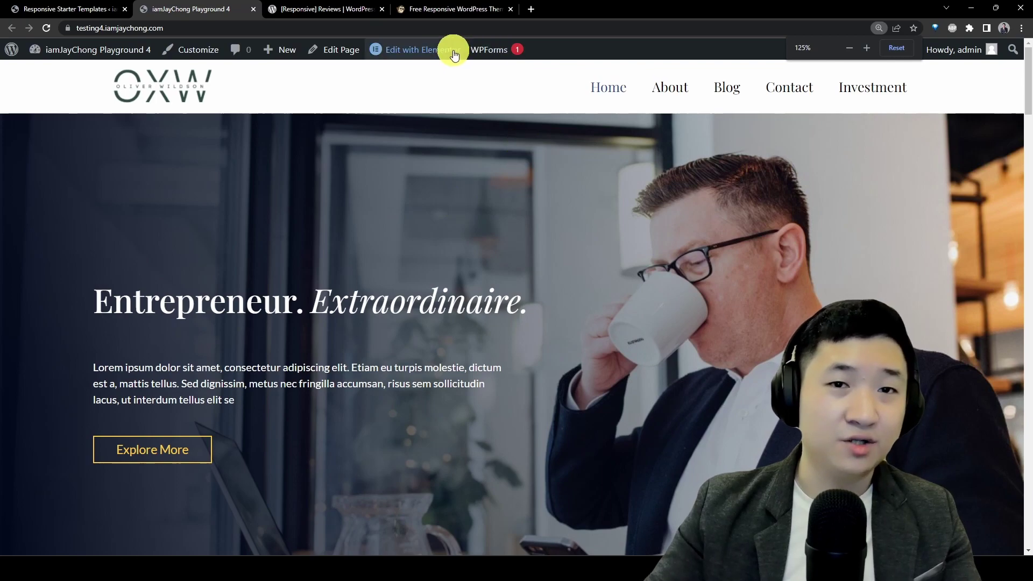
pyautogui.moveTo(422, 57)
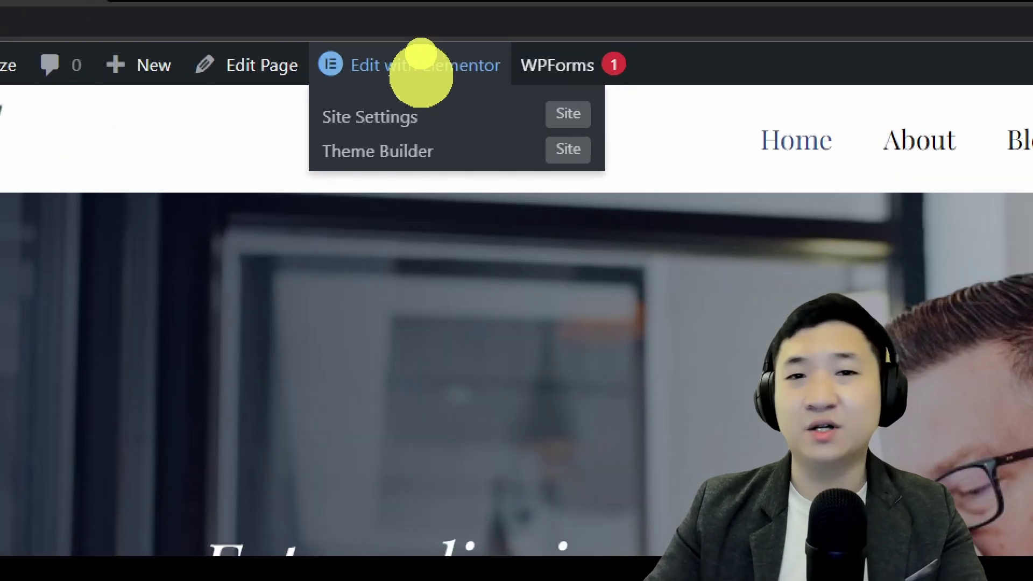